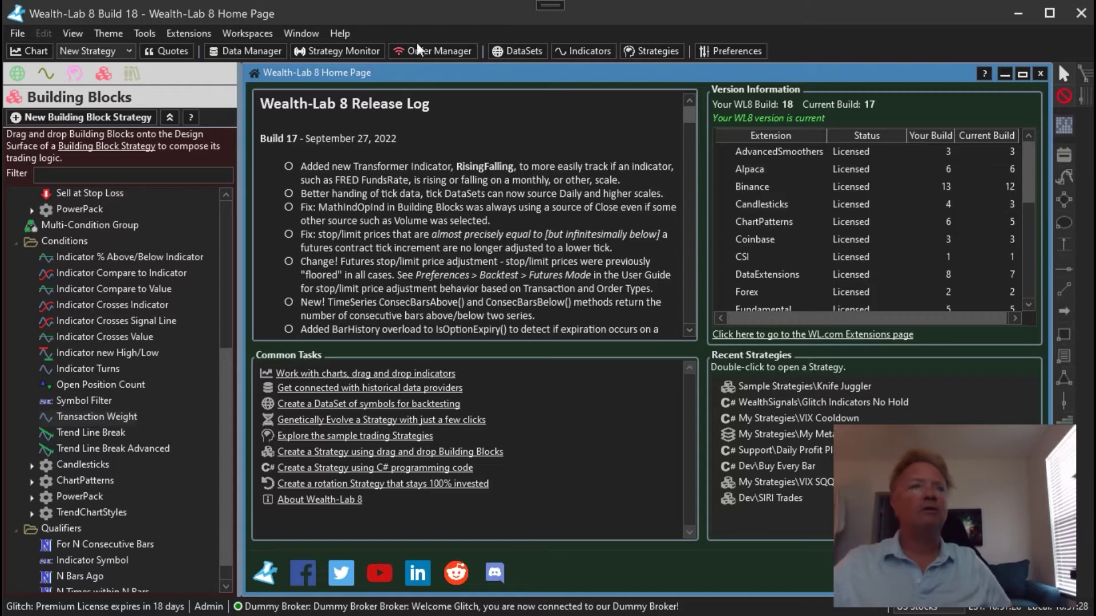
Step: Bring the Knife Juggler sample strategy window forward and show its Design Surface building blocks
{"action": "left_click", "coordinate": [301, 34]}
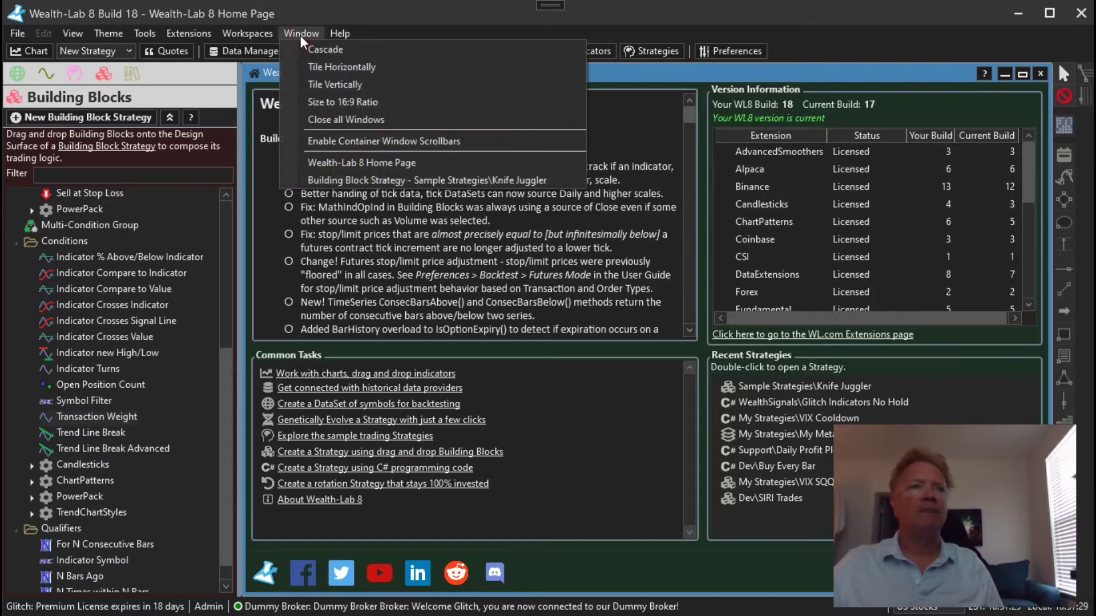
{"action": "left_click", "coordinate": [360, 180]}
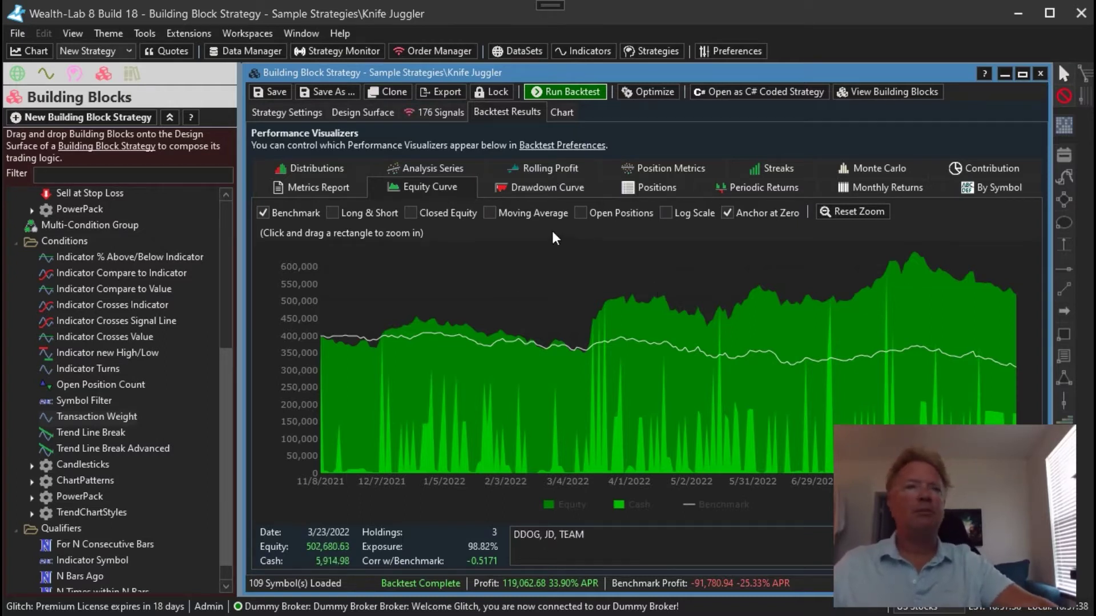
{"action": "left_click", "coordinate": [364, 114]}
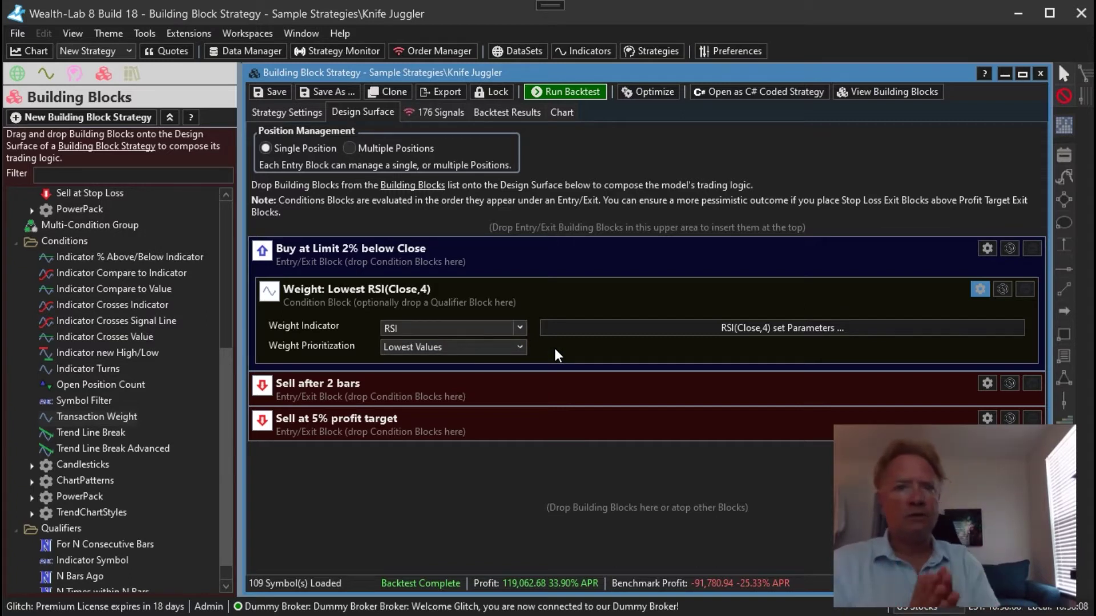
Step: Rerun the Knife Juggler backtest from Strategy Settings and view its equity curve against the benchmark
{"action": "left_click", "coordinate": [293, 113]}
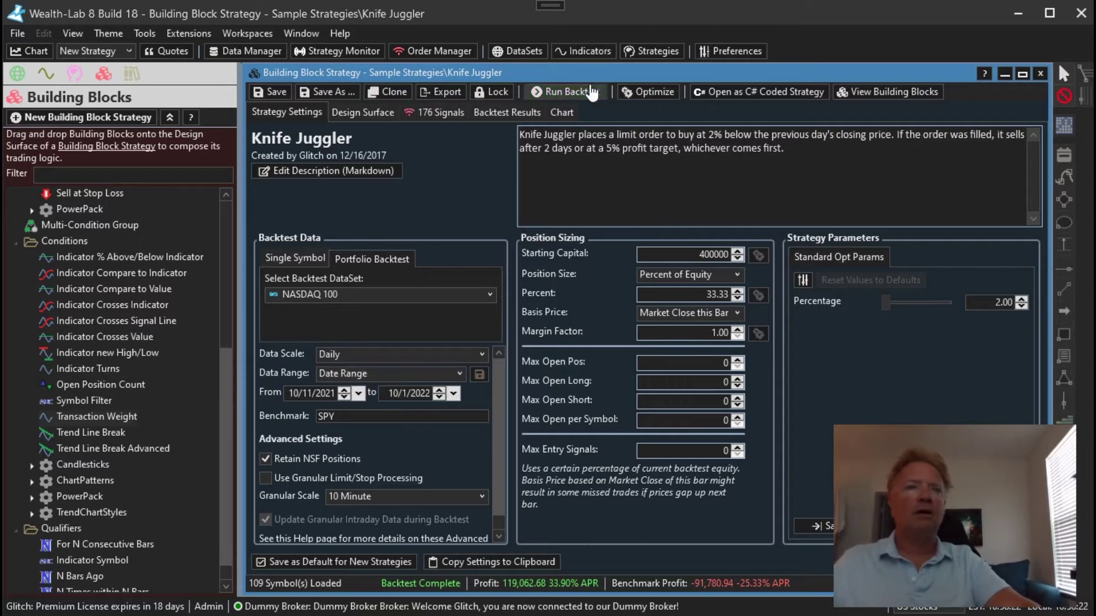
{"action": "left_click", "coordinate": [560, 92]}
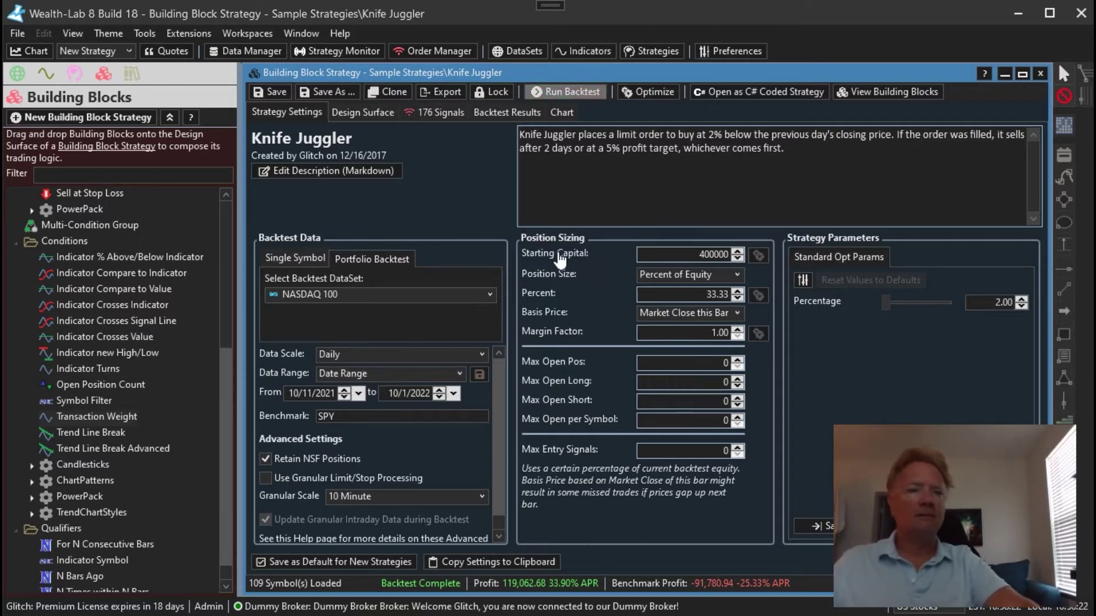
{"action": "double_click", "coordinate": [693, 294]}
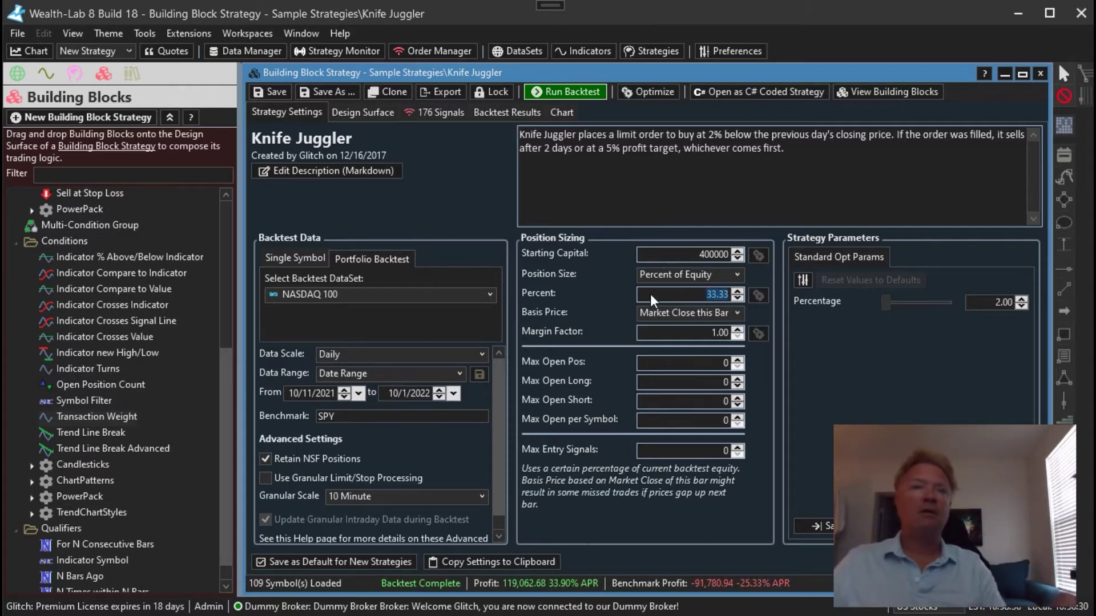
{"action": "left_click", "coordinate": [494, 121]}
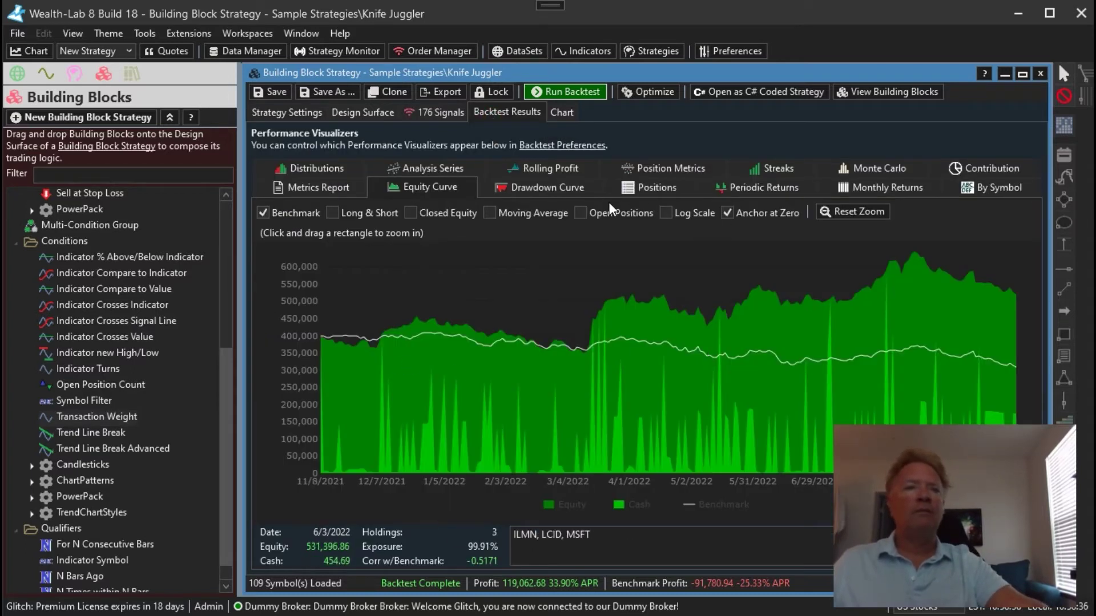
Step: Show the 176 Signals list and scroll through its Buy limit orders
{"action": "left_click", "coordinate": [420, 115]}
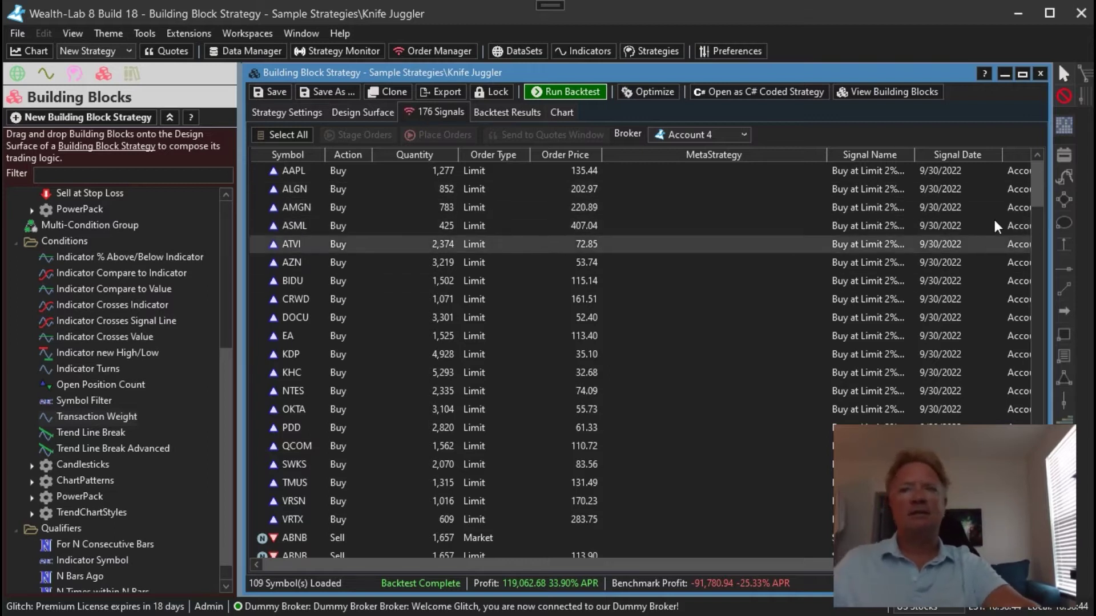
{"action": "left_click_drag", "start_coordinate": [1036, 182], "coordinate": [1049, 141]}
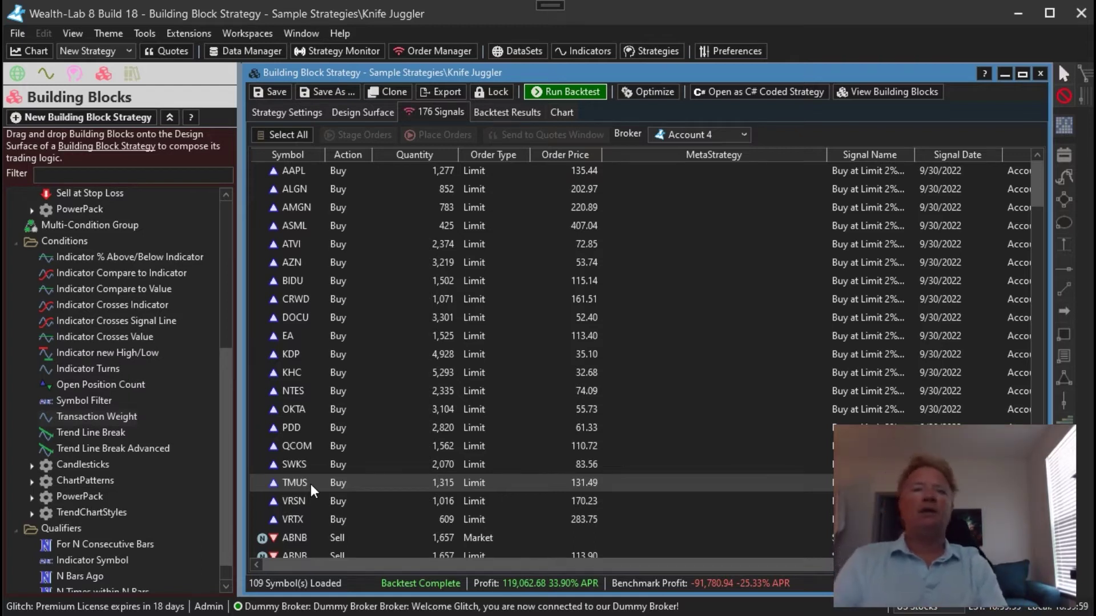
{"action": "left_click", "coordinate": [390, 179]}
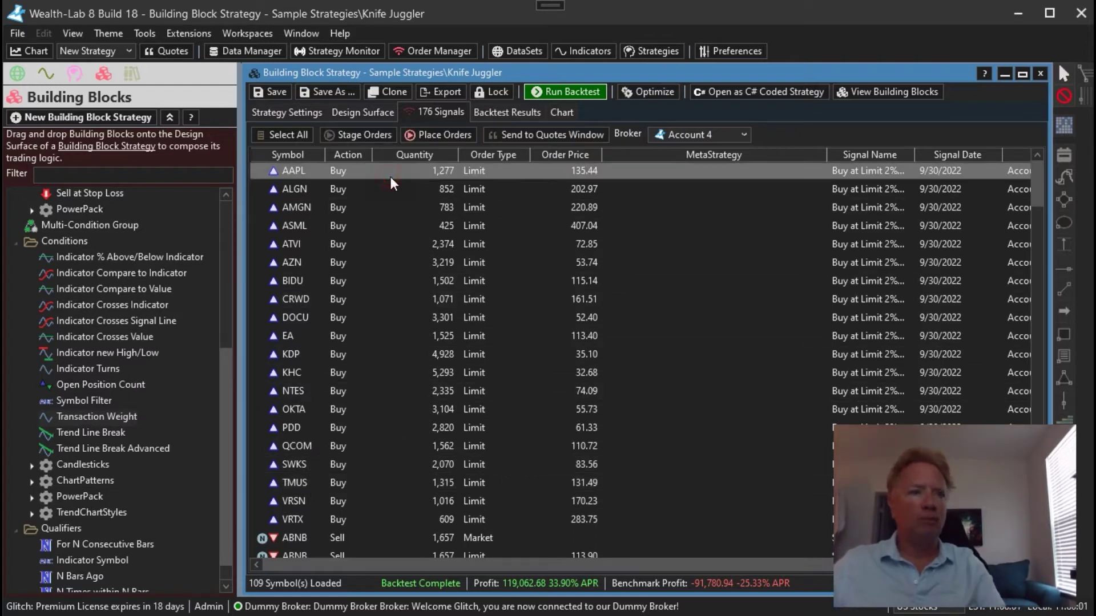
{"action": "left_click", "coordinate": [330, 522], "text": "shift"}
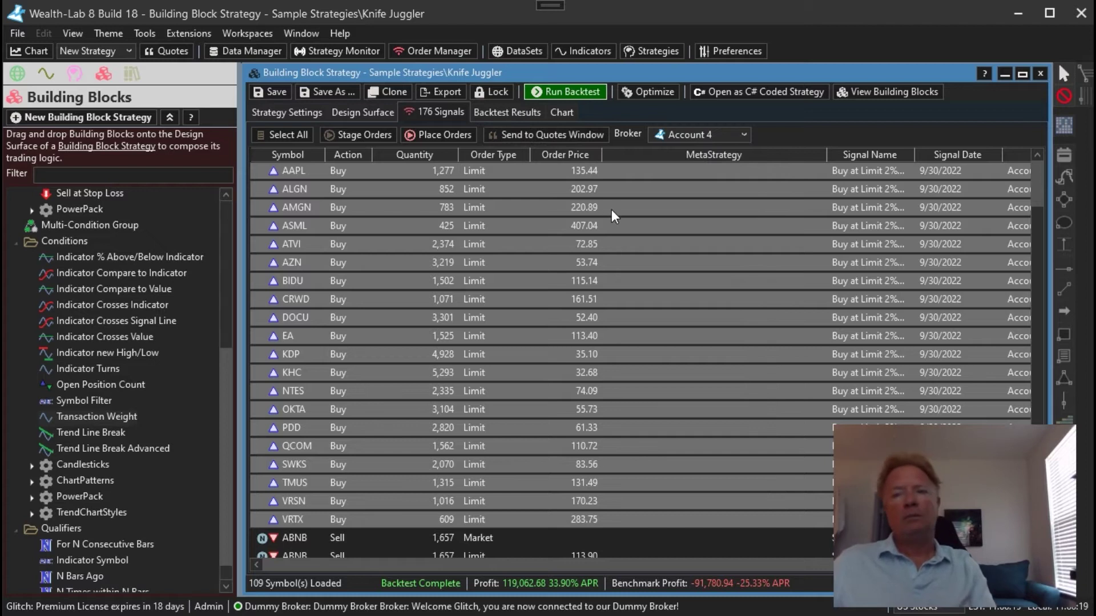
{"action": "left_click", "coordinate": [626, 197]}
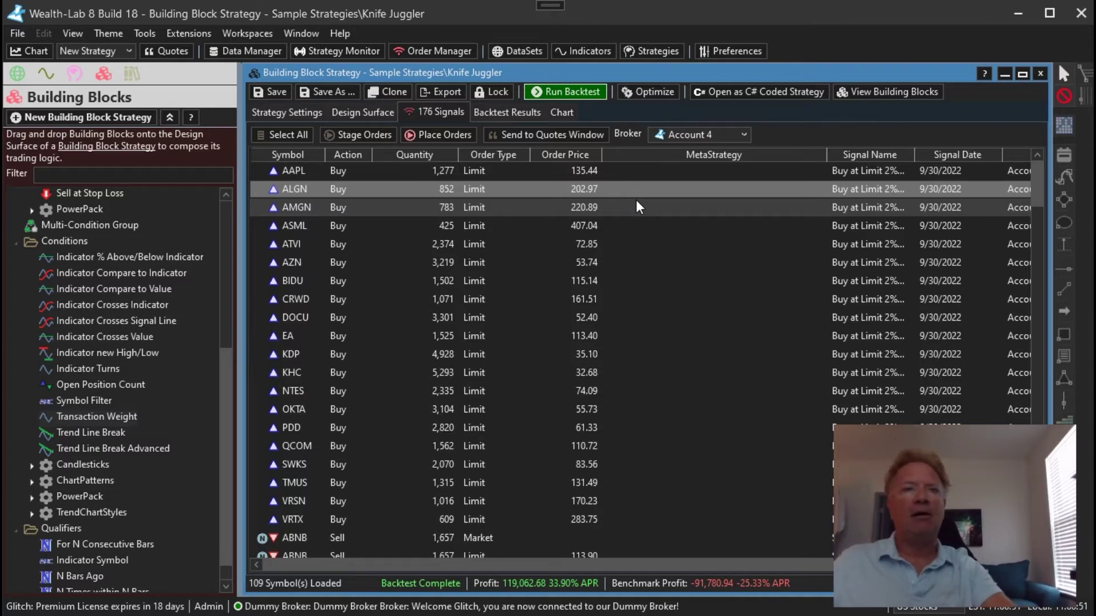
Step: Set Max Entry Signals to 3 in Strategy Settings and rerun the backtest
{"action": "left_click", "coordinate": [275, 111]}
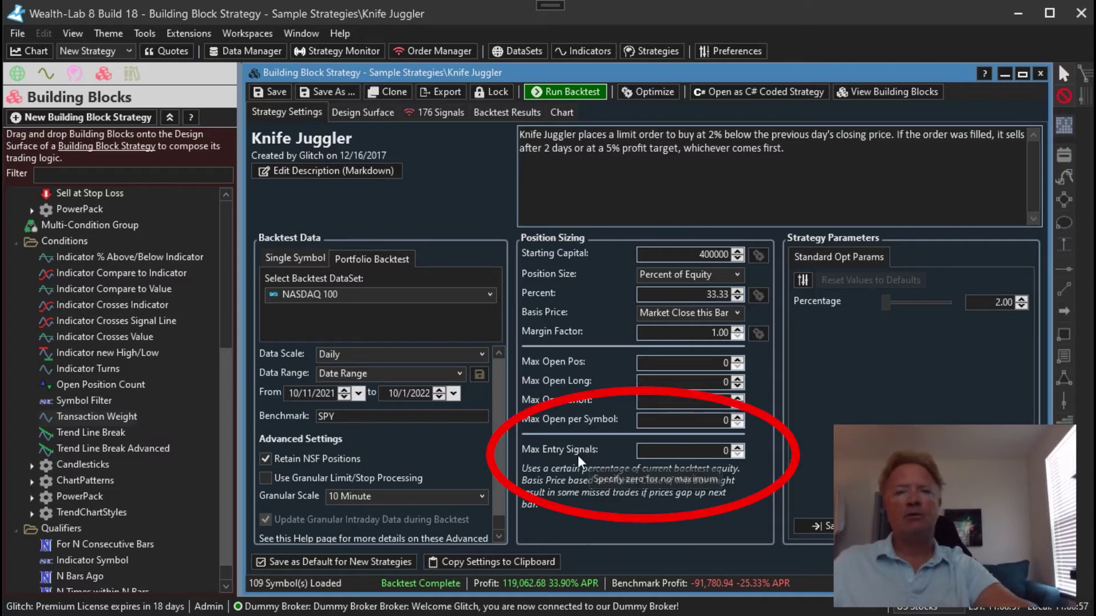
{"action": "triple_click", "coordinate": [738, 447]}
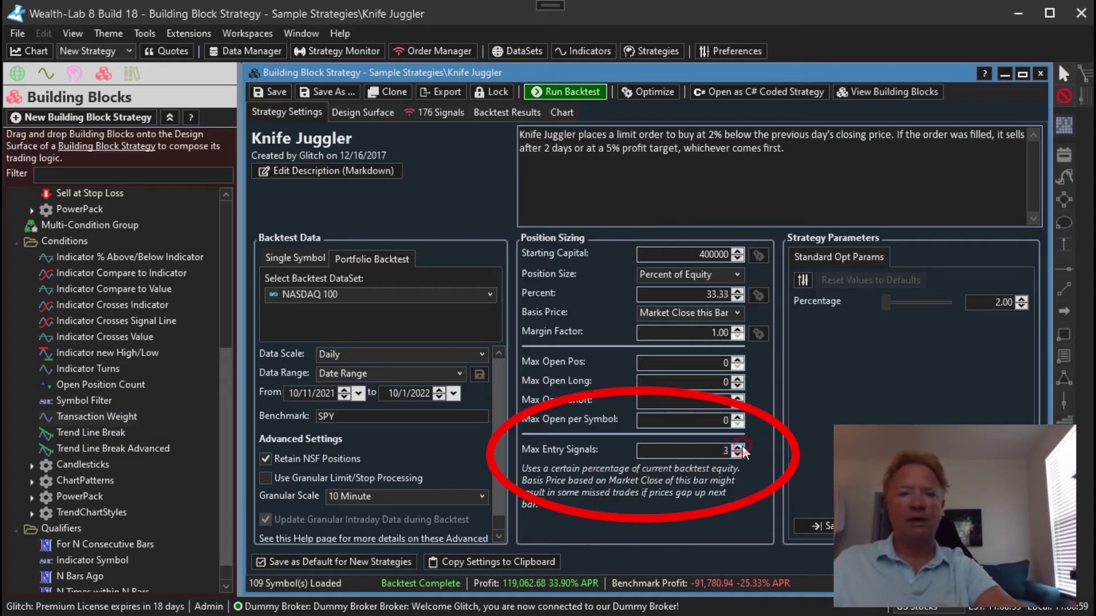
{"action": "left_click", "coordinate": [579, 98]}
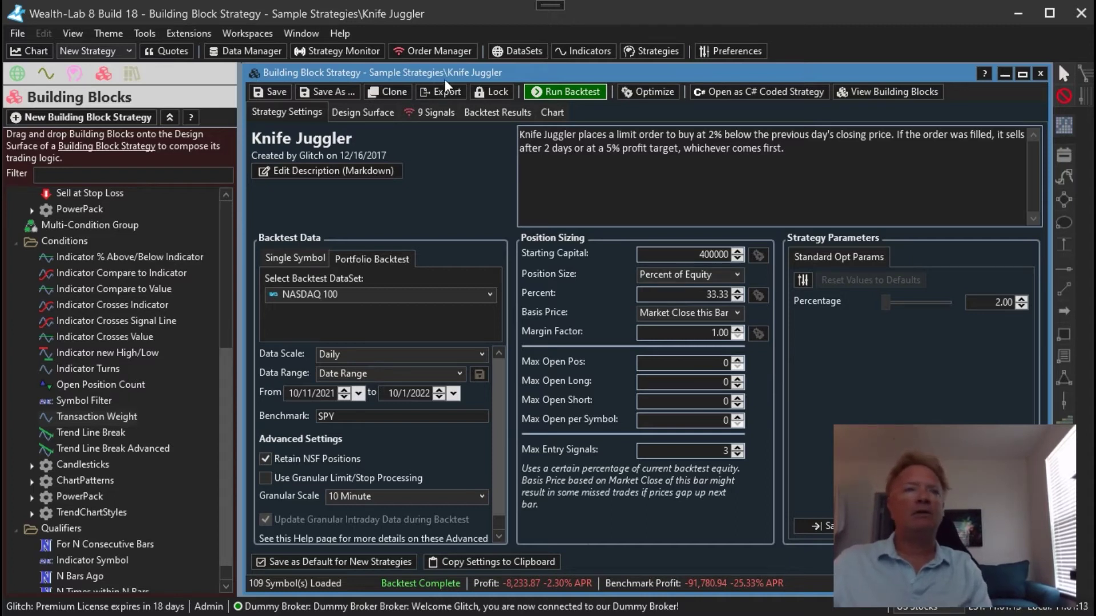
Step: Check the 9 Signals list, then view the limited backtest's equity curve
{"action": "left_click", "coordinate": [418, 114]}
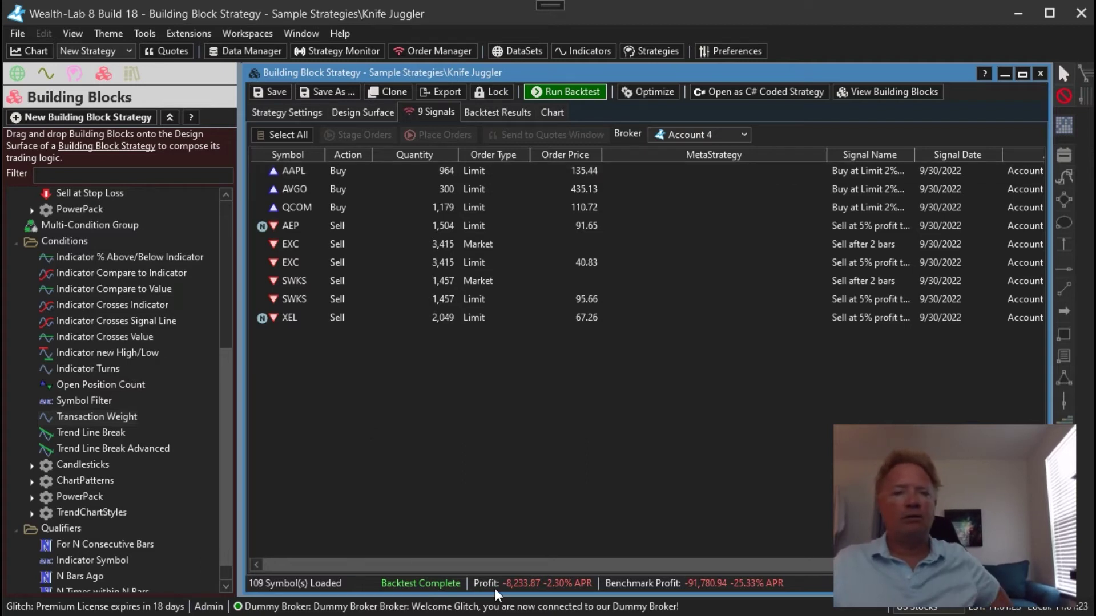
{"action": "left_click", "coordinate": [480, 112]}
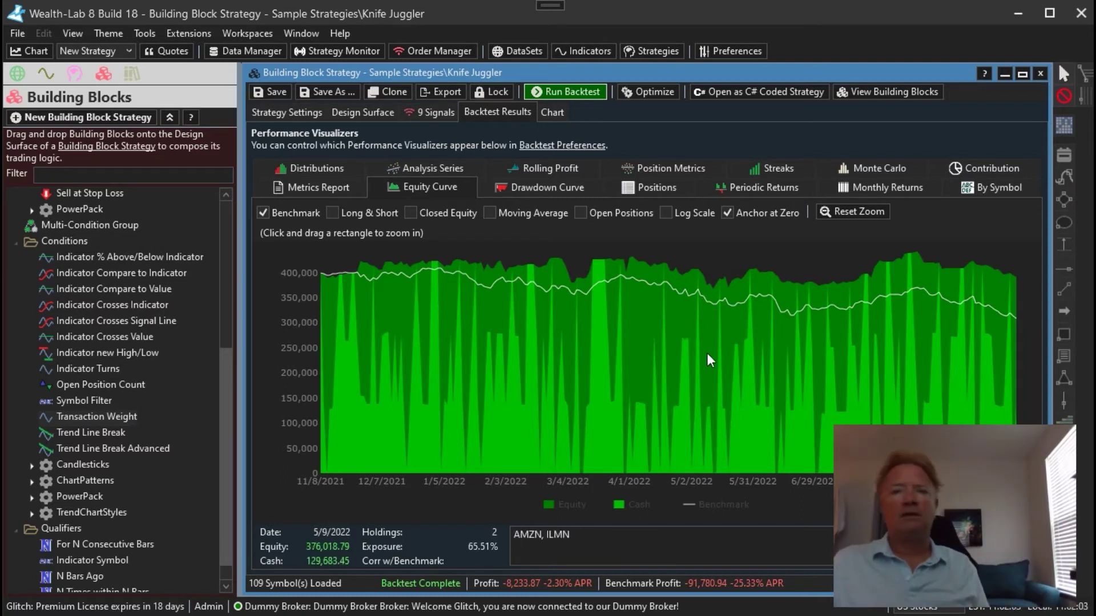
Step: Switch position sizing to the advanced Max Entries per Bar sizer, keeping Max Entry Signals at 3
{"action": "left_click", "coordinate": [279, 113]}
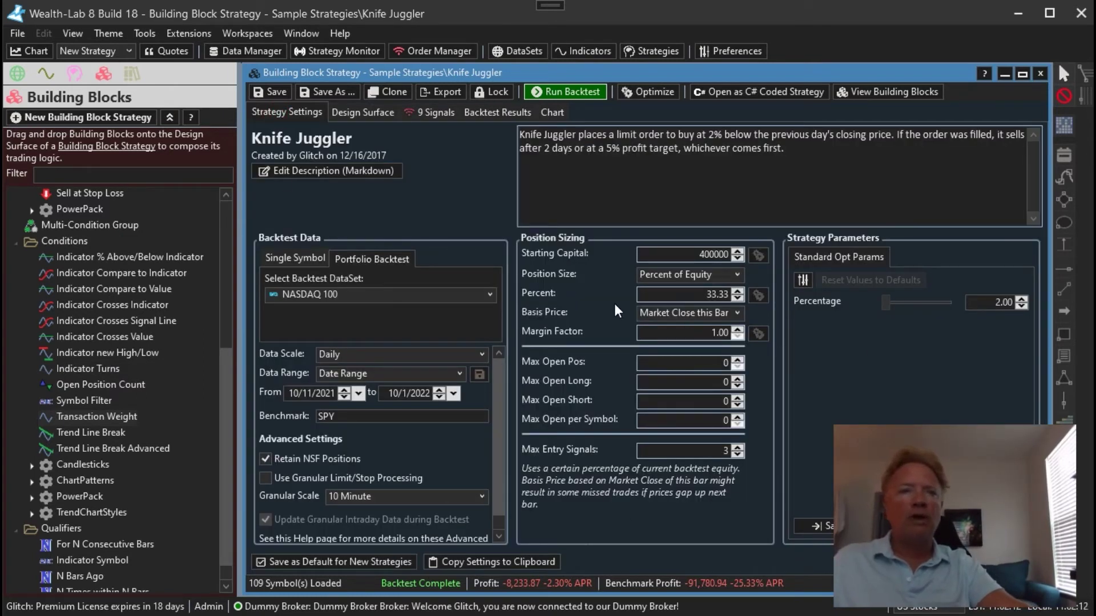
{"action": "left_click", "coordinate": [697, 275]}
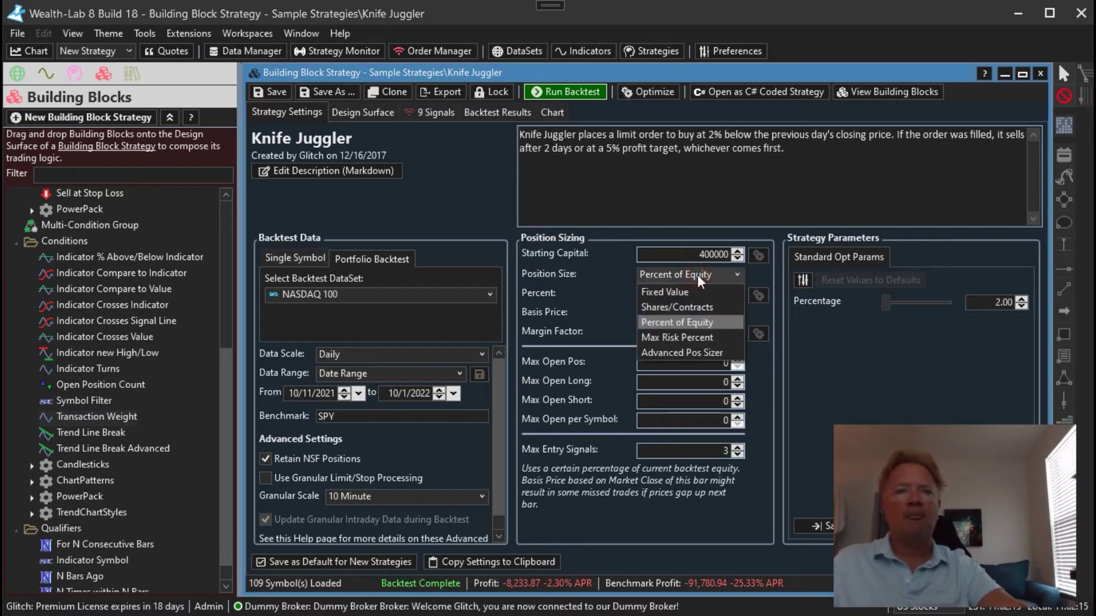
{"action": "left_click", "coordinate": [673, 355]}
{"action": "left_click", "coordinate": [671, 297]}
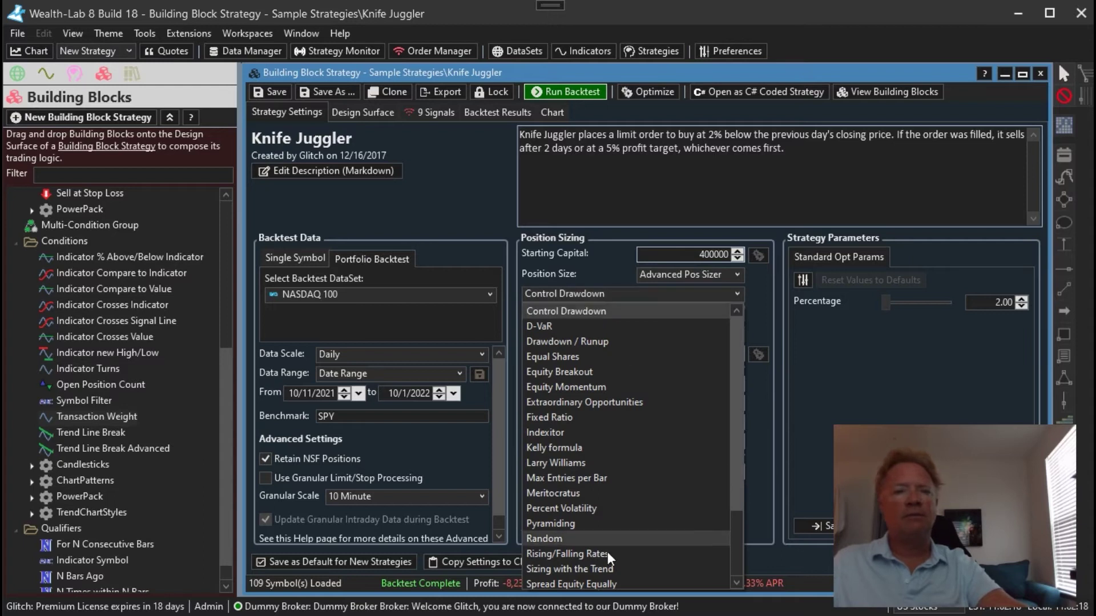
{"action": "left_click", "coordinate": [617, 478]}
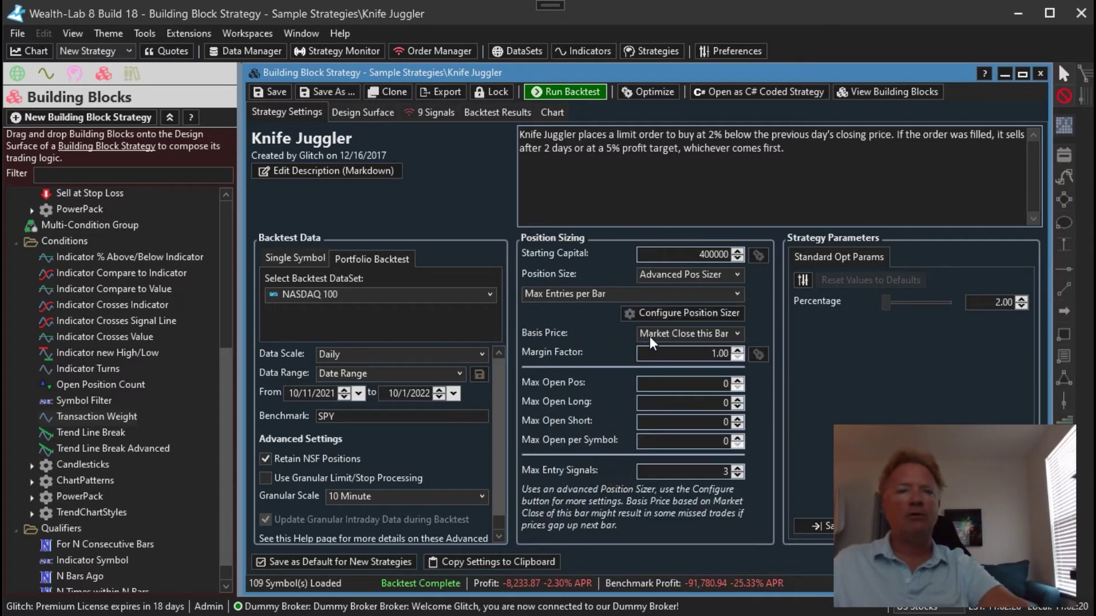
{"action": "left_click", "coordinate": [673, 312]}
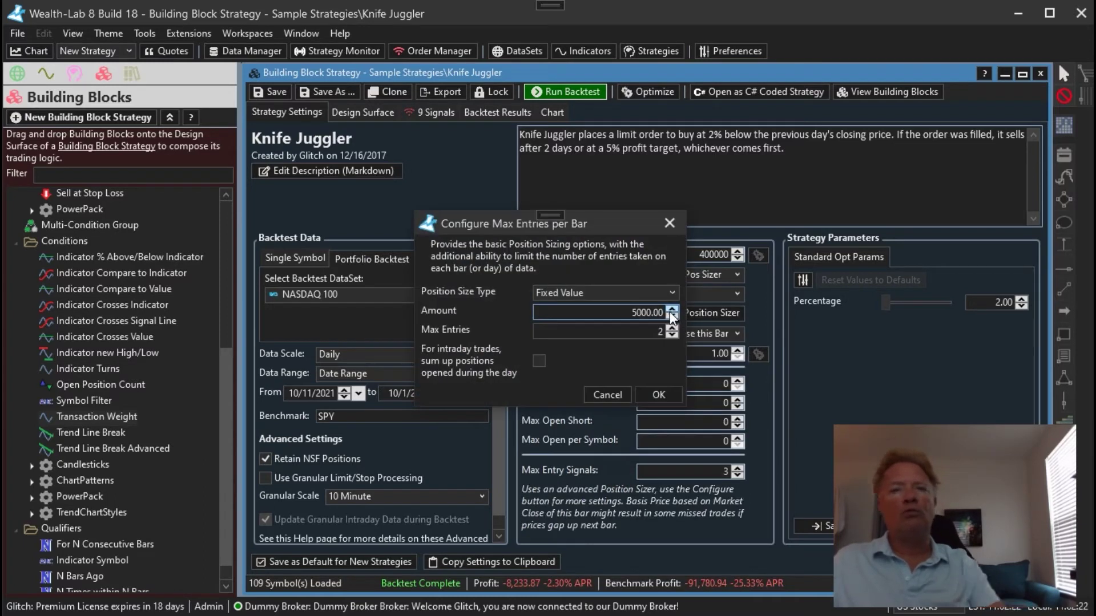
{"action": "left_click", "coordinate": [610, 394]}
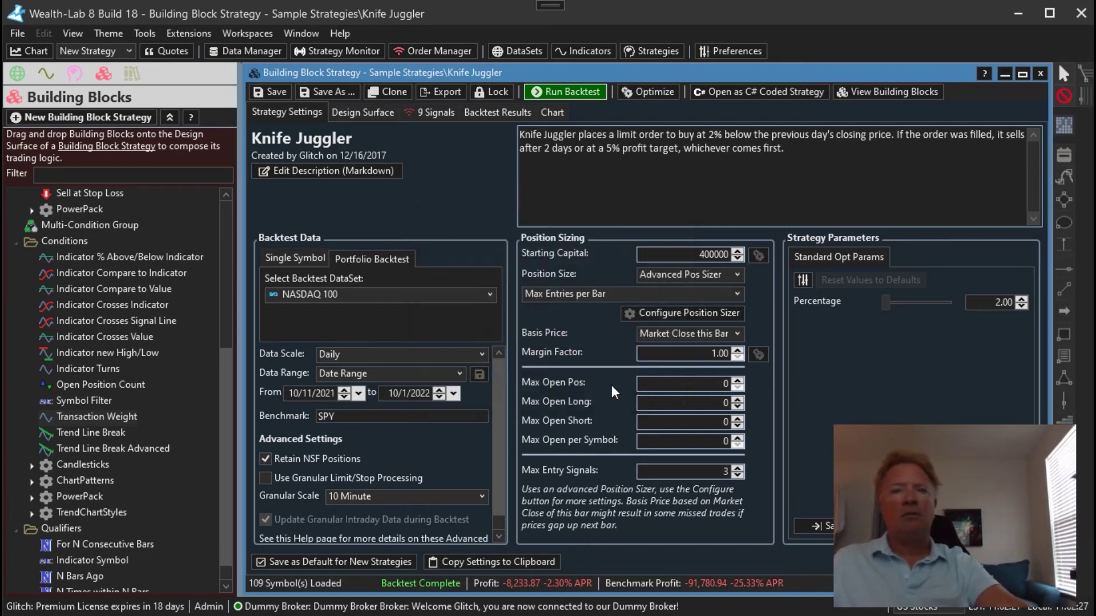
{"action": "left_click", "coordinate": [685, 466]}
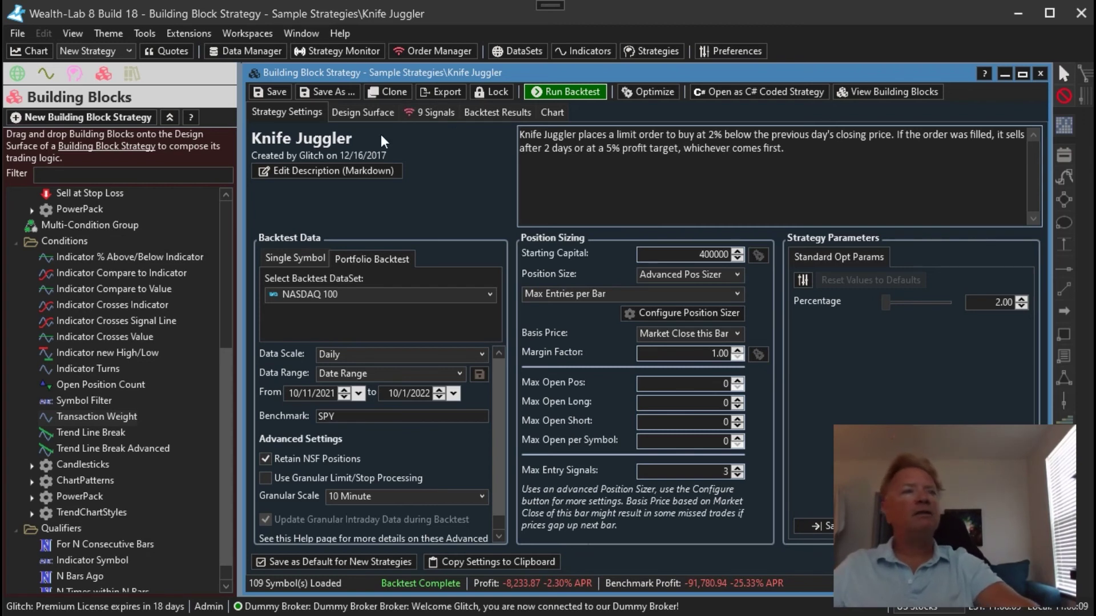
Step: Open a new SPY price chart and set it to 5 Minute bars
{"action": "left_click", "coordinate": [29, 51]}
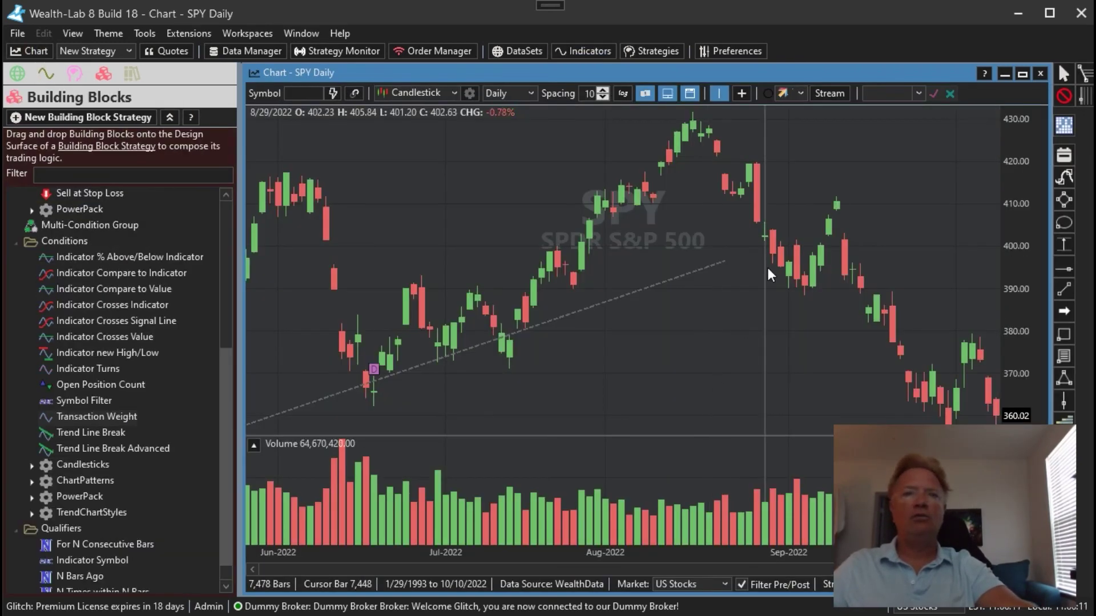
{"action": "left_click", "coordinate": [495, 93]}
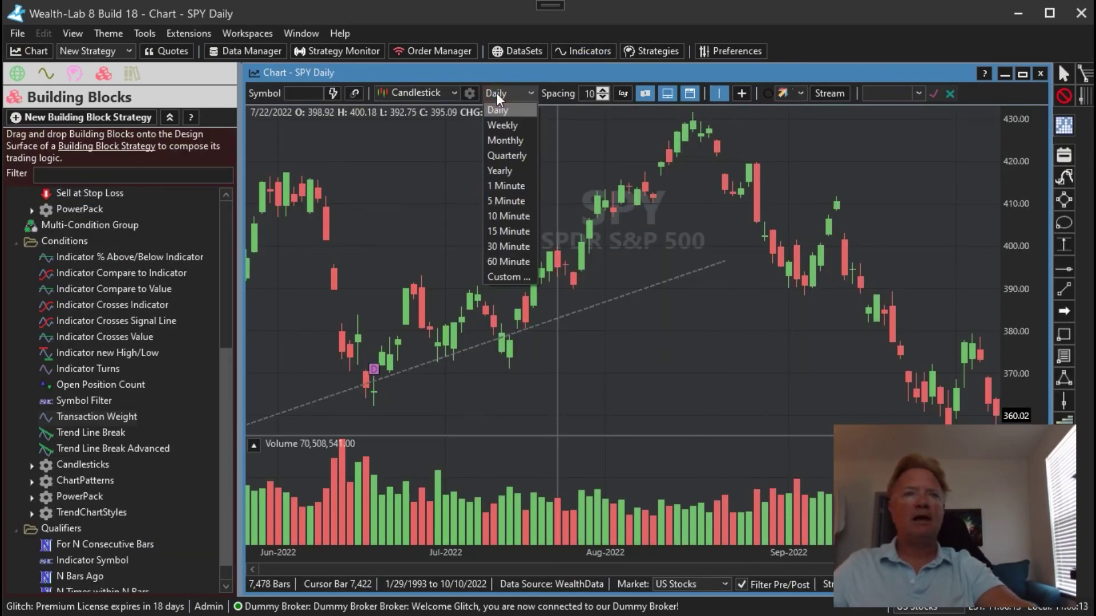
{"action": "left_click", "coordinate": [514, 204]}
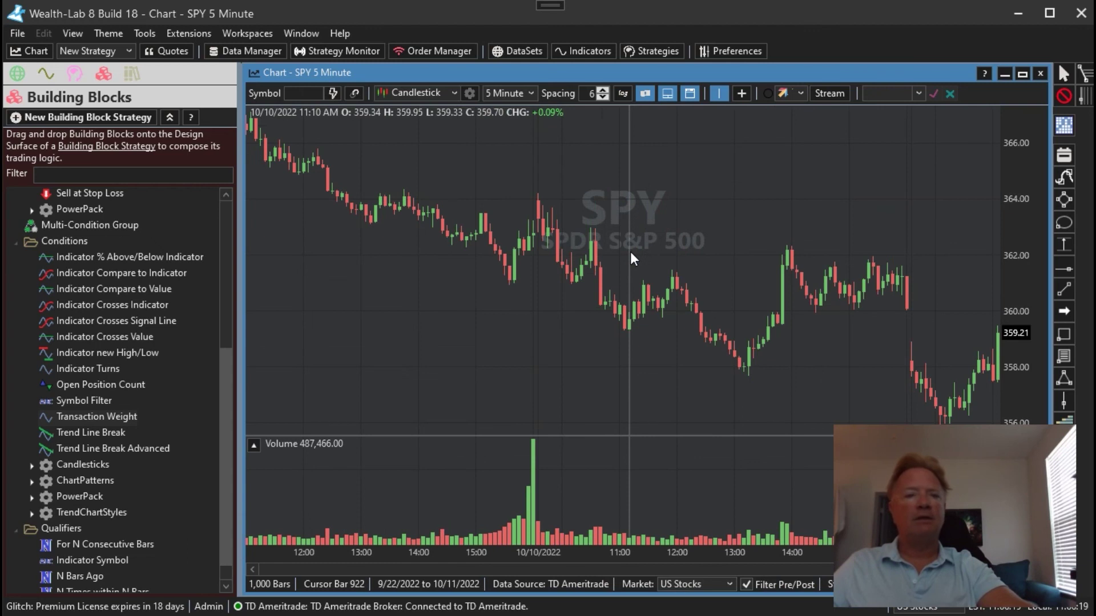
Step: Add a VWAP indicator, found by filtering 'vw', to the SPY price pane
{"action": "left_click", "coordinate": [17, 73]}
{"action": "left_click", "coordinate": [46, 73]}
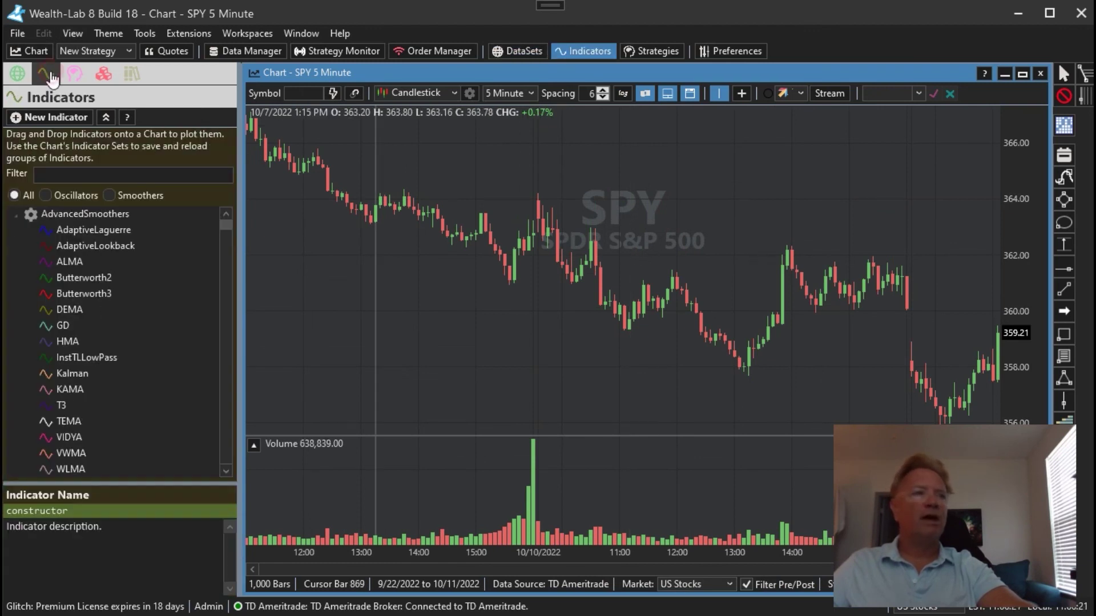
{"action": "left_click", "coordinate": [73, 180]}
{"action": "type", "text": "vw"}
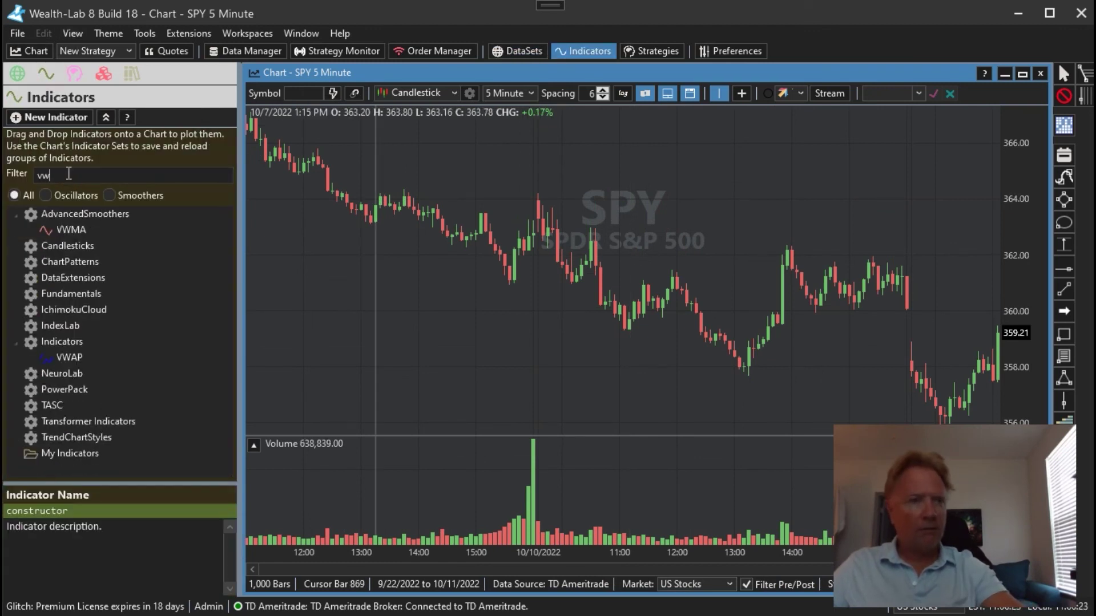
{"action": "left_click_drag", "start_coordinate": [66, 357], "coordinate": [530, 246]}
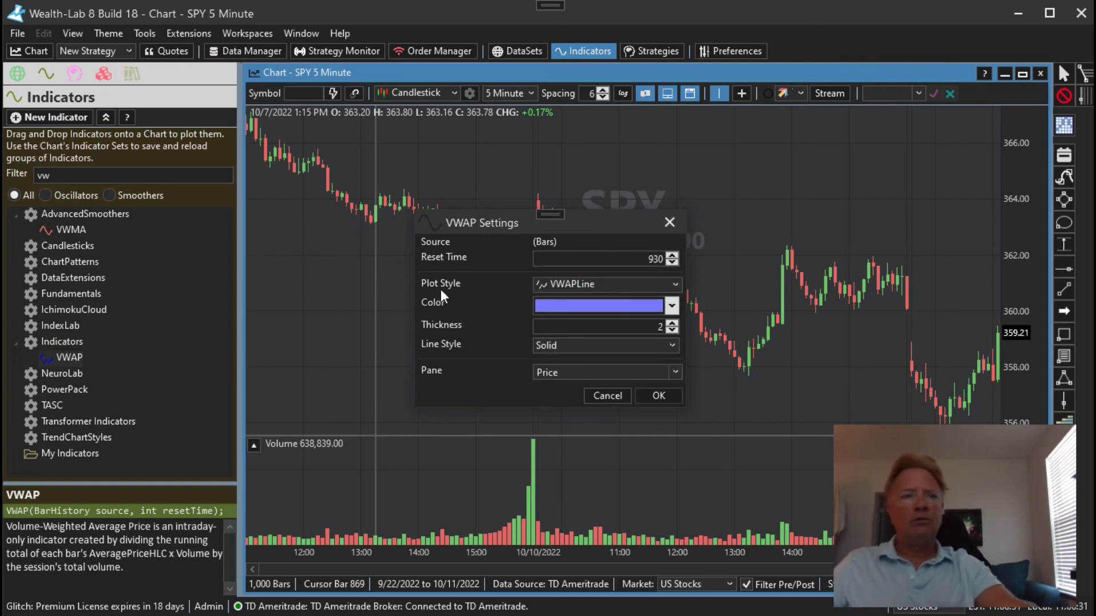
{"action": "left_click", "coordinate": [659, 394]}
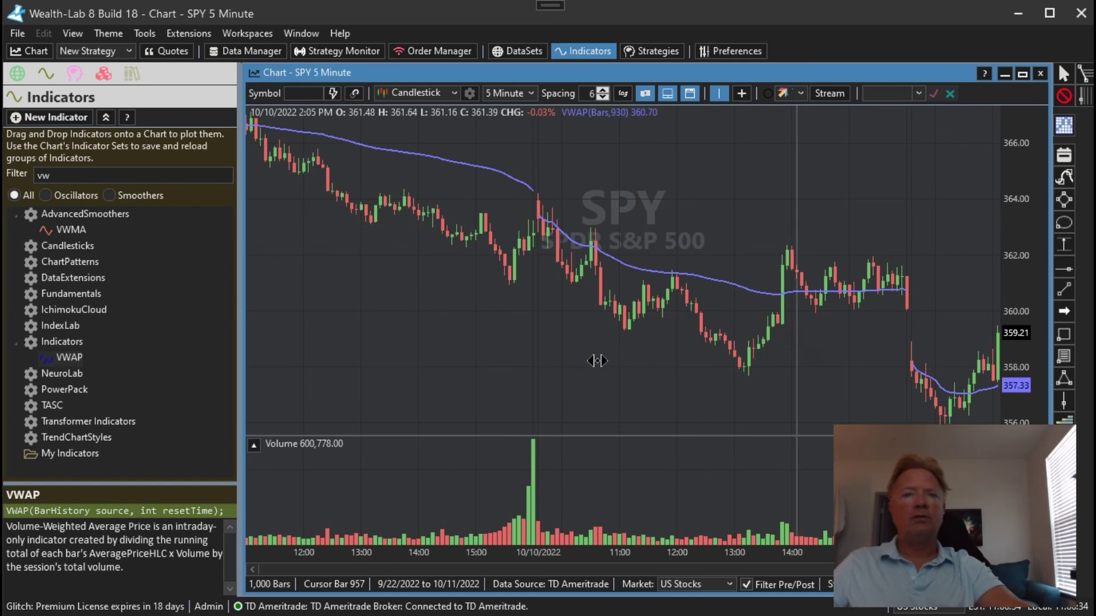
Step: Bring earlier SPY bars into view and change the VWAP plot style to Line
{"action": "scroll", "coordinate": [593, 343], "scroll_direction": "up", "scroll_amount": 5}
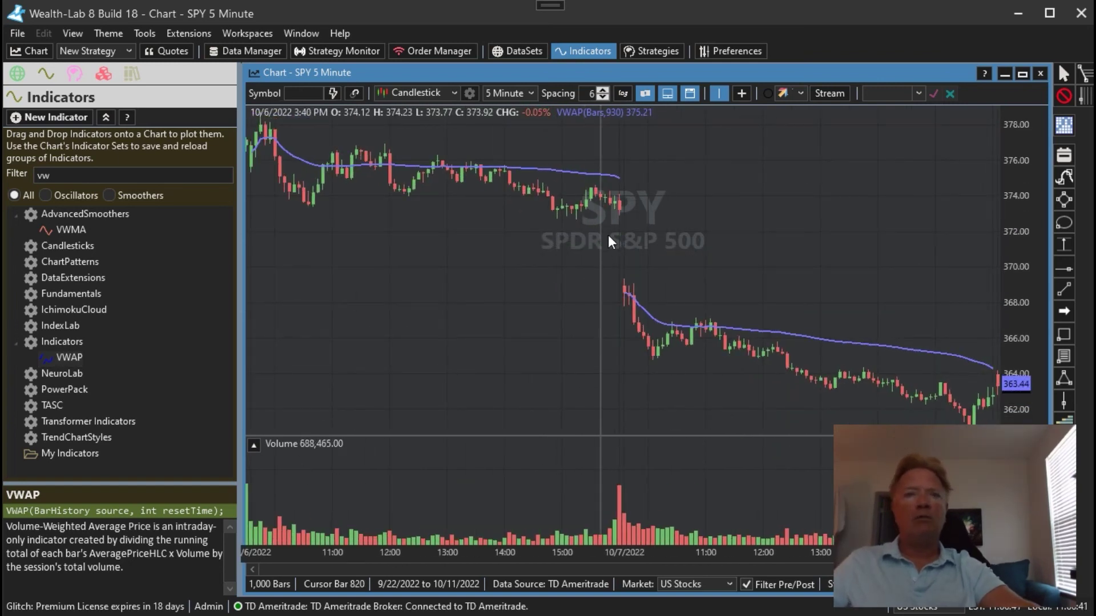
{"action": "left_click_drag", "start_coordinate": [619, 248], "coordinate": [930, 249]}
{"action": "right_click", "coordinate": [604, 125]}
{"action": "left_click", "coordinate": [622, 126]}
{"action": "left_click", "coordinate": [594, 280]}
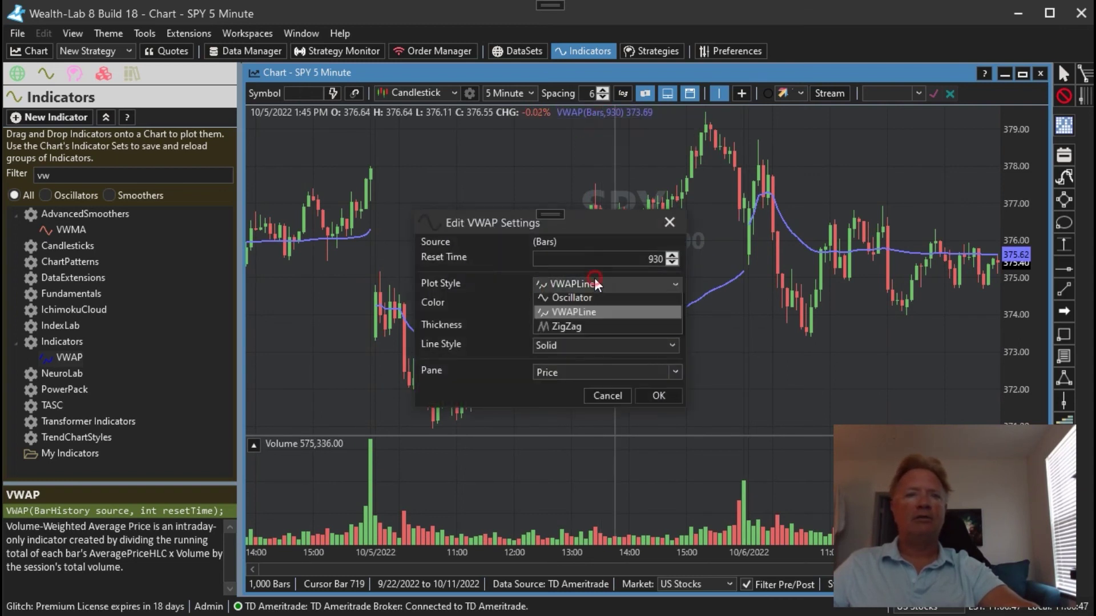
{"action": "left_click", "coordinate": [563, 429]}
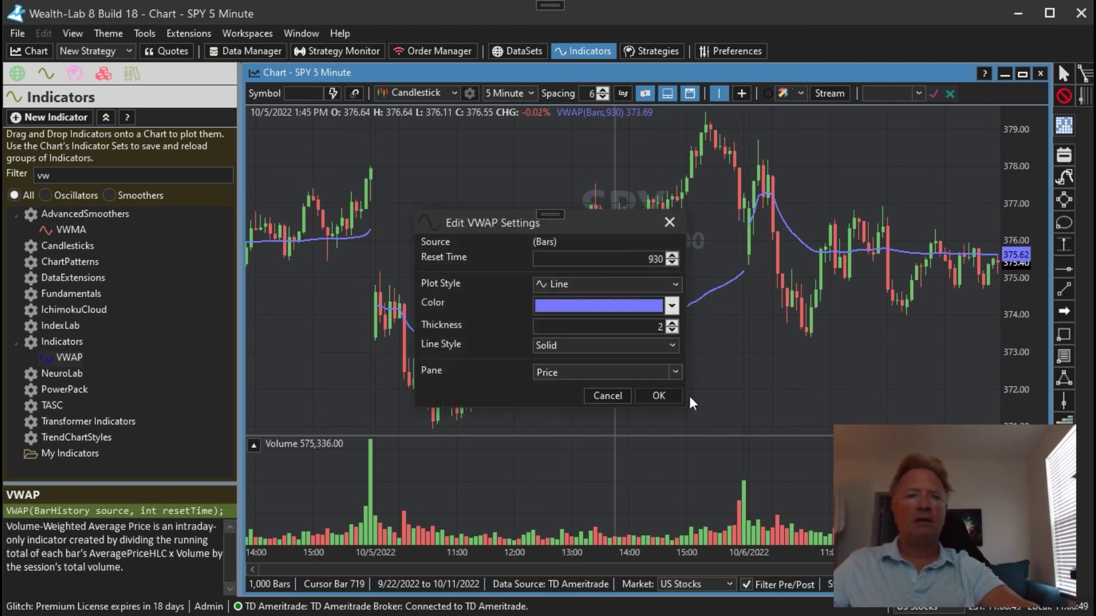
{"action": "left_click", "coordinate": [662, 395]}
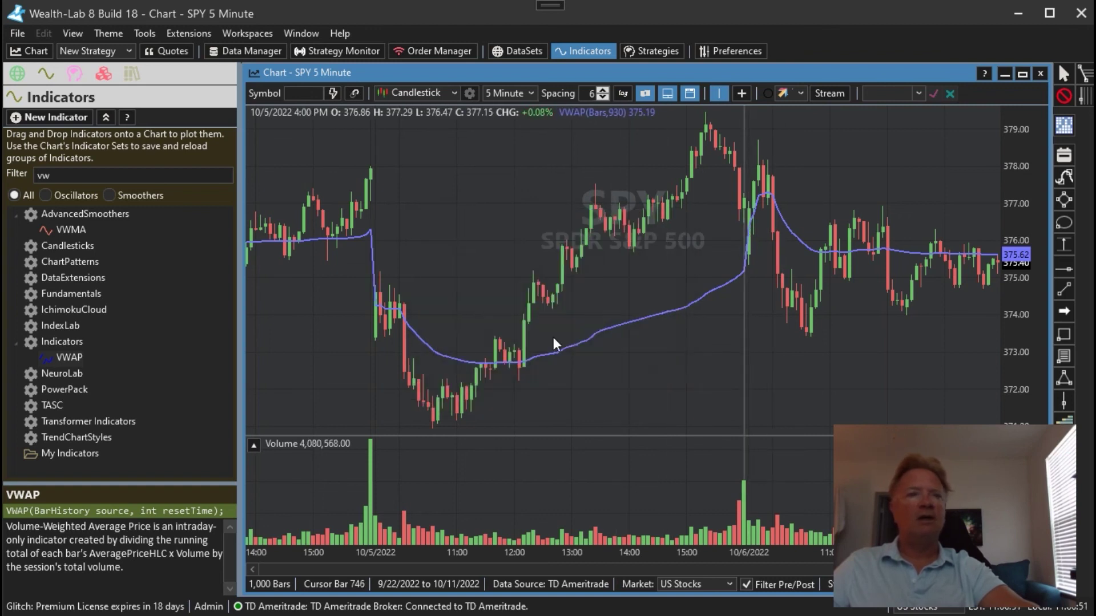
Step: Set the VWAP plot style back to VWAPLine and drag the chart to review the daily segments
{"action": "right_click", "coordinate": [629, 120]}
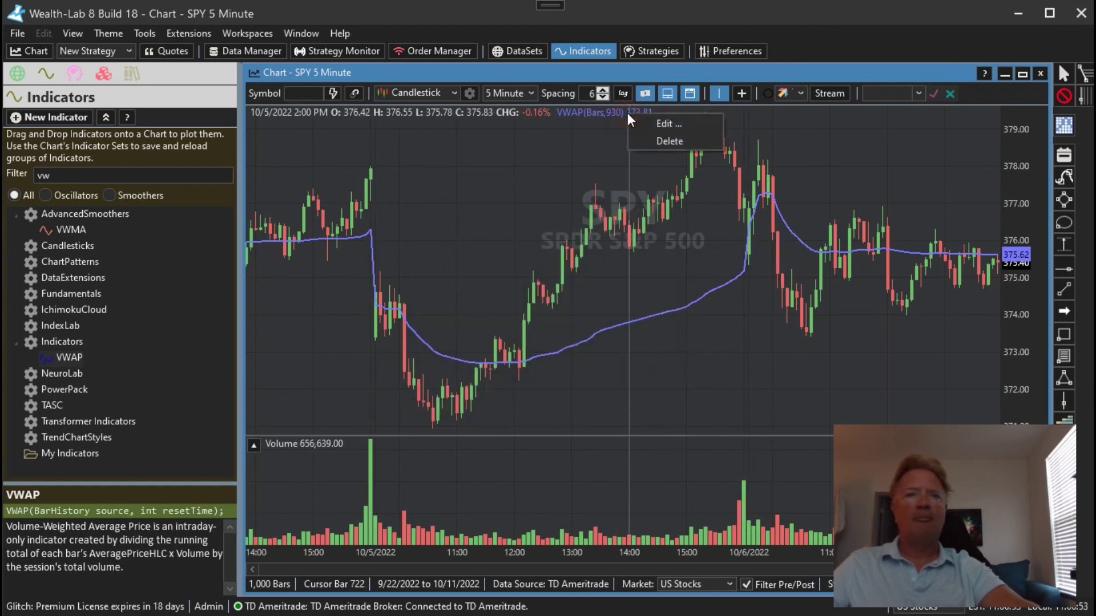
{"action": "left_click", "coordinate": [642, 123]}
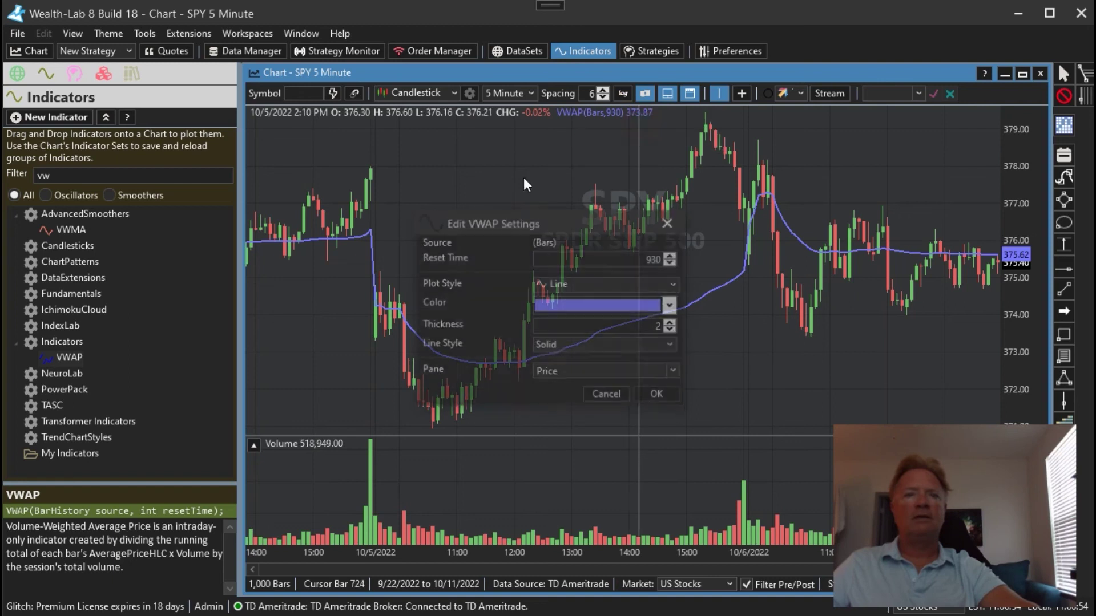
{"action": "left_click", "coordinate": [597, 284]}
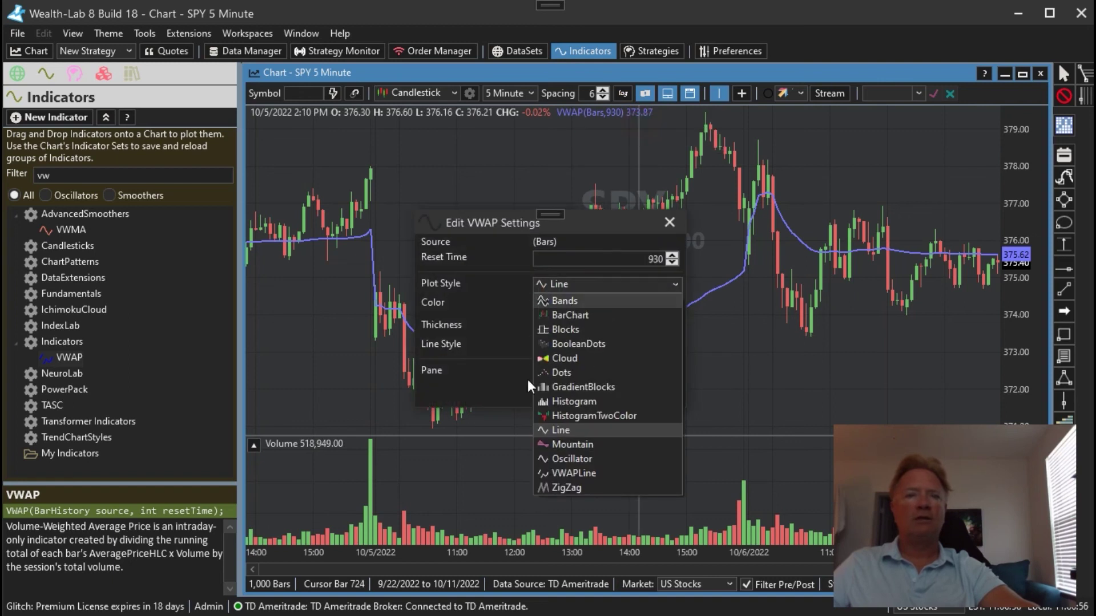
{"action": "left_click", "coordinate": [585, 471]}
{"action": "left_click", "coordinate": [659, 395]}
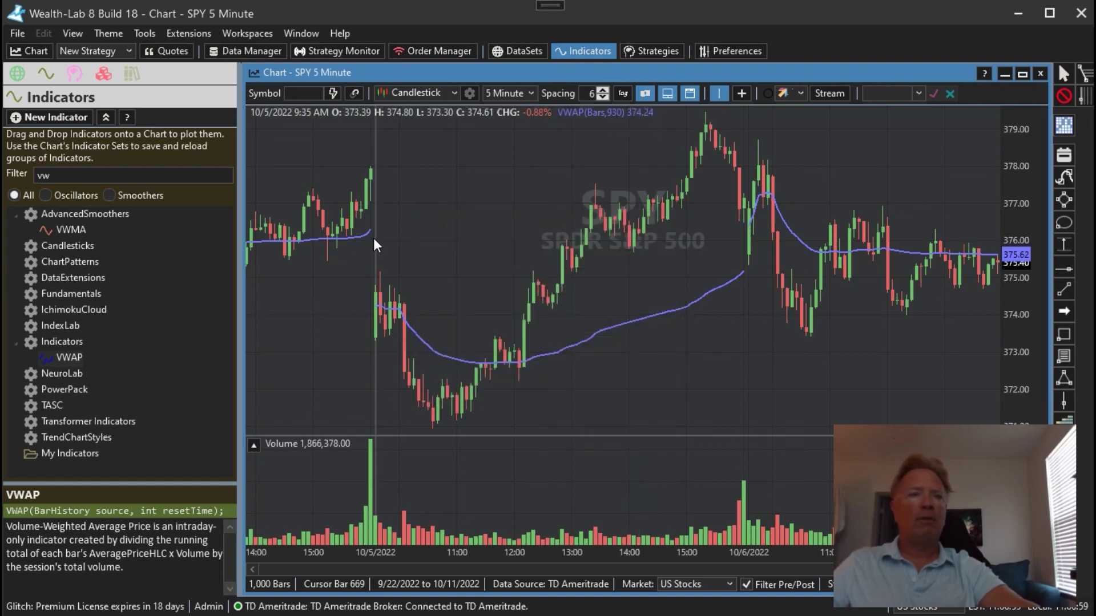
{"action": "left_click_drag", "start_coordinate": [388, 301], "coordinate": [655, 311]}
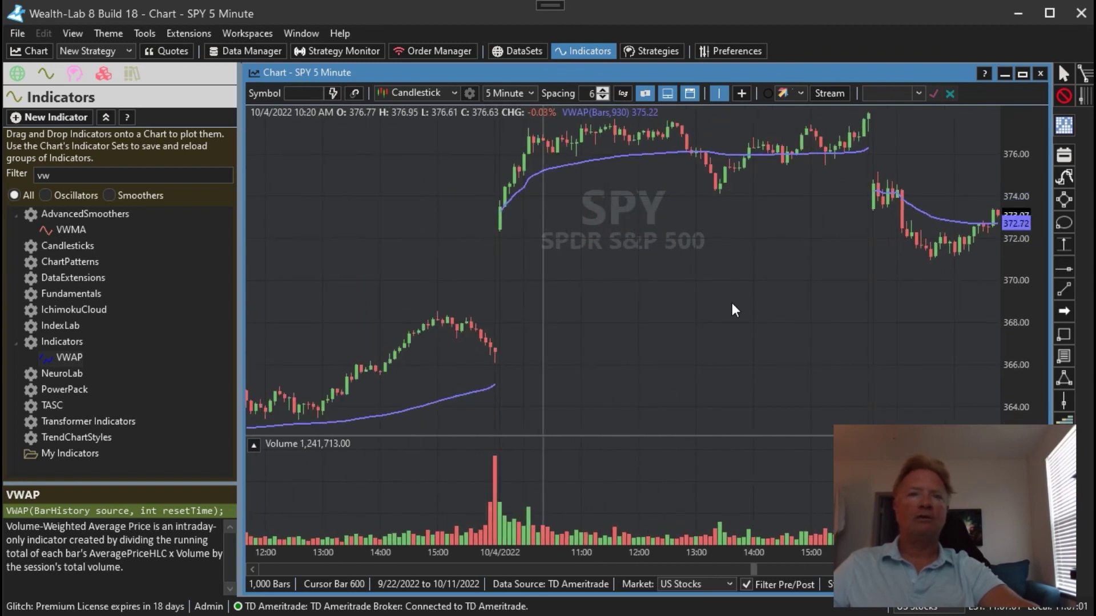
{"action": "left_click_drag", "start_coordinate": [801, 285], "coordinate": [675, 306]}
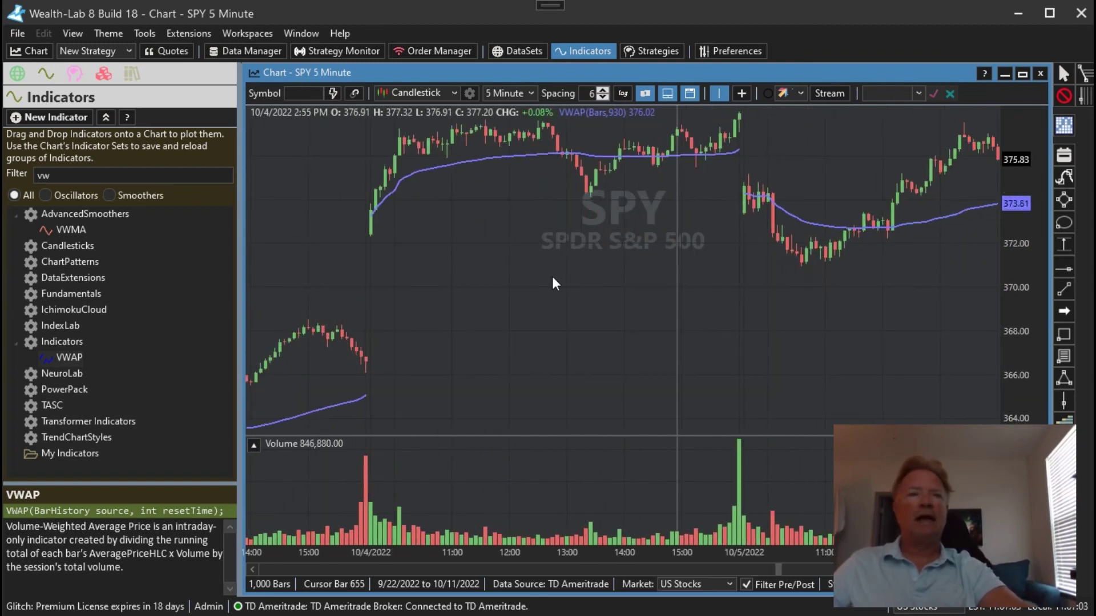